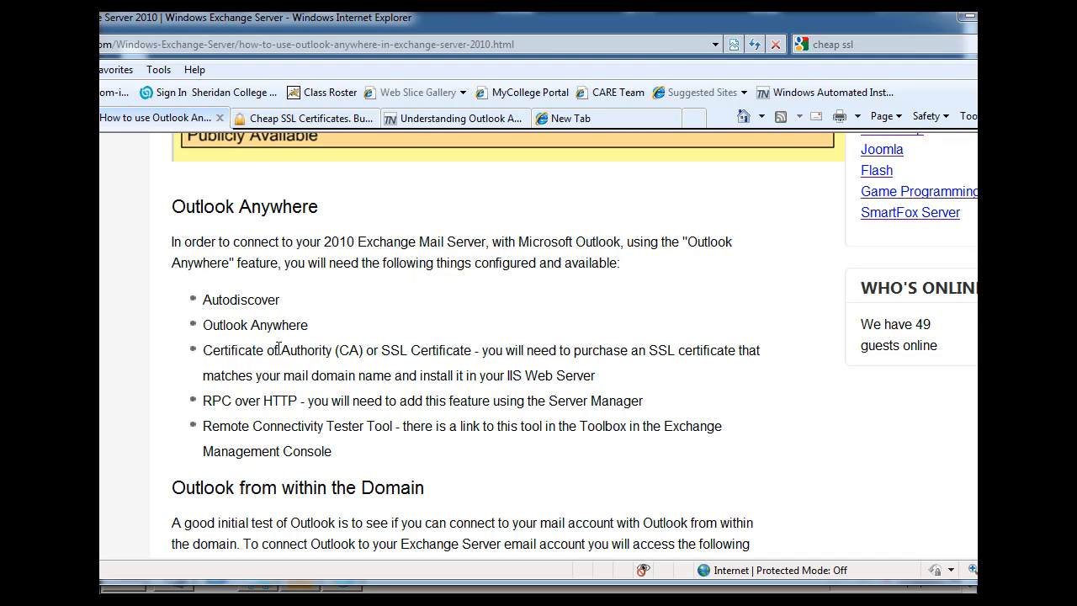
Step: Review the SSL certificate requirement in the Outlook Anywhere article and look at the CheapSSLs.com site
drag(204, 354, 468, 351)
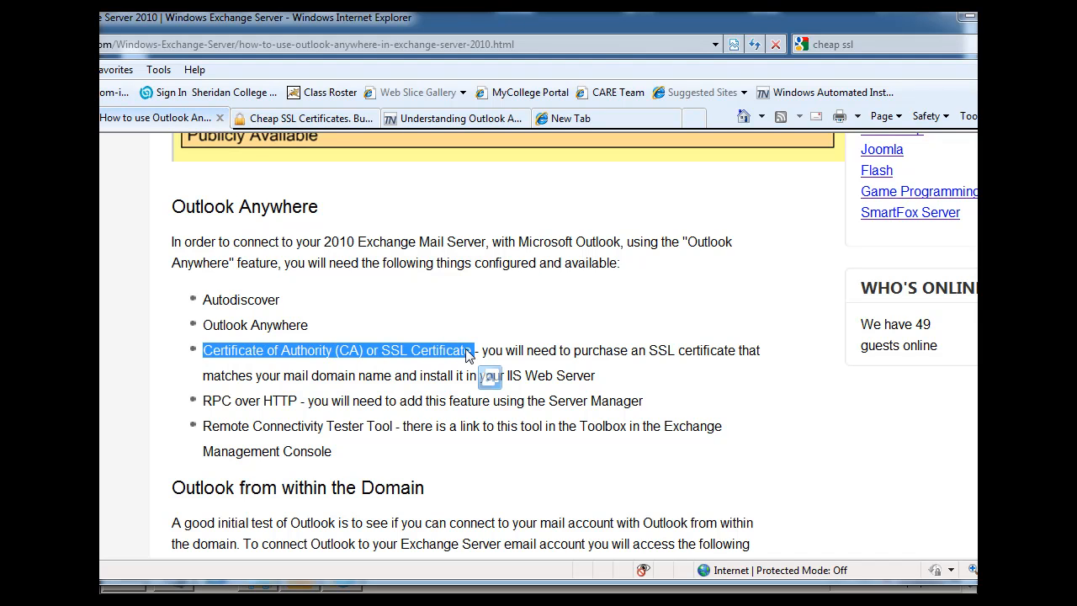
click(530, 335)
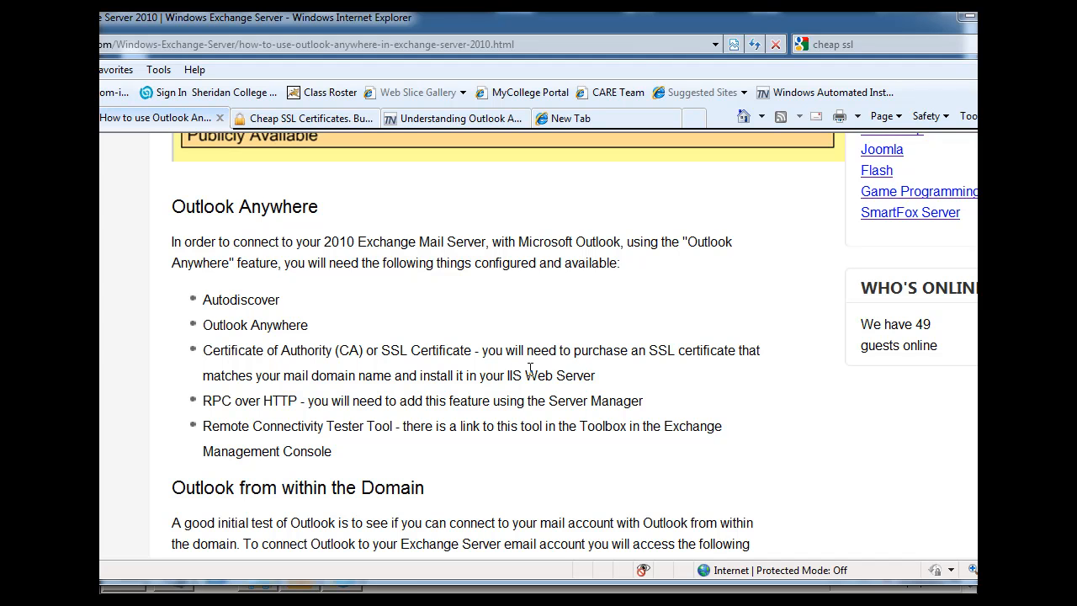
click(258, 121)
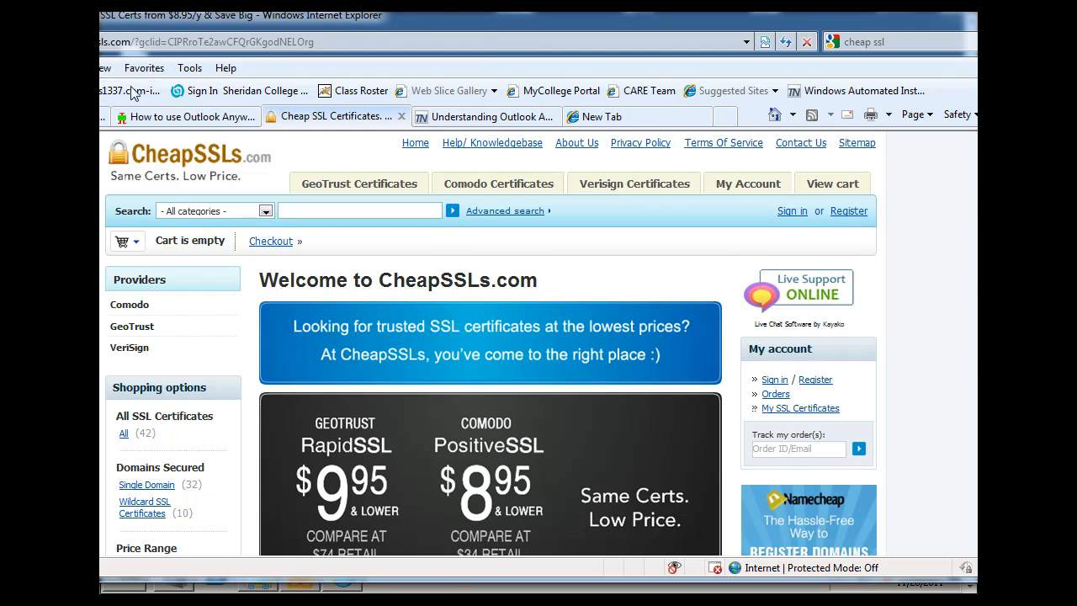
click(190, 117)
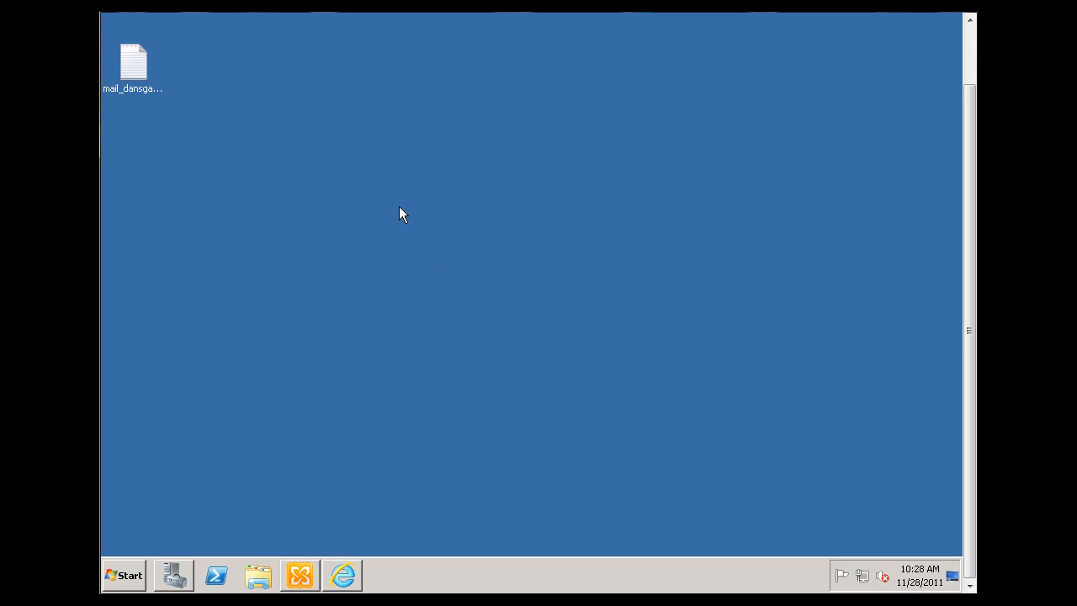
Step: Switch to the Exchange Management Console and view the external client access domain wizard for Client Access under Server Configuration
click(185, 587)
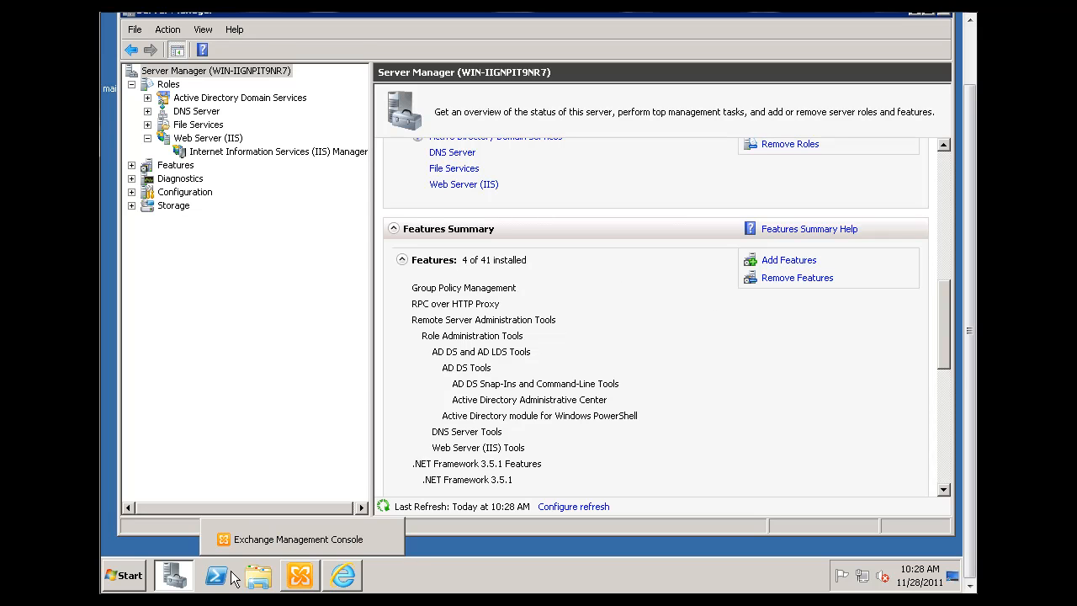
click(299, 578)
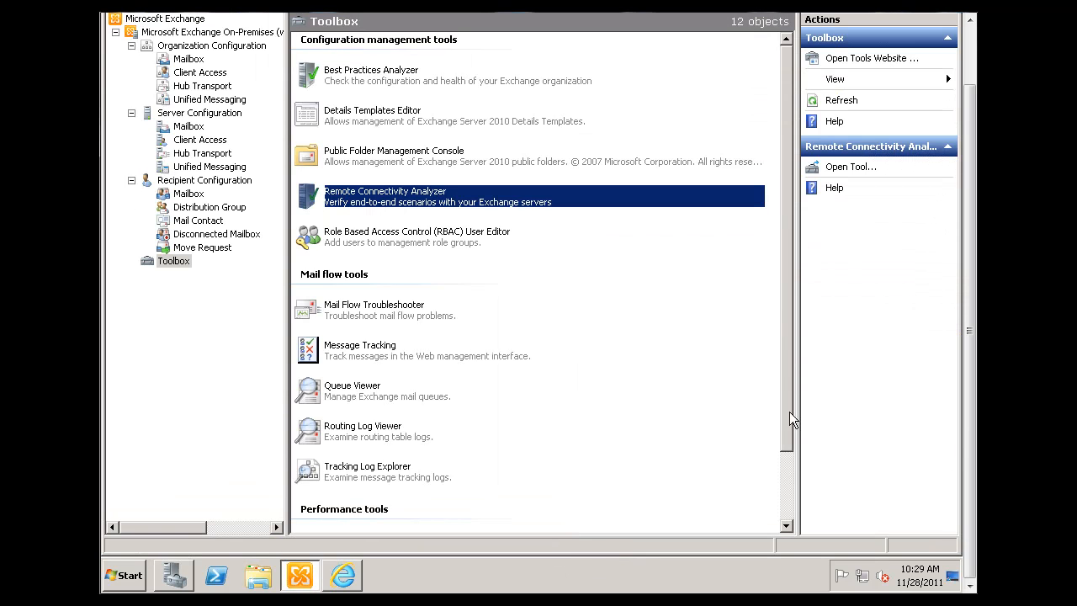
drag(965, 393, 969, 331)
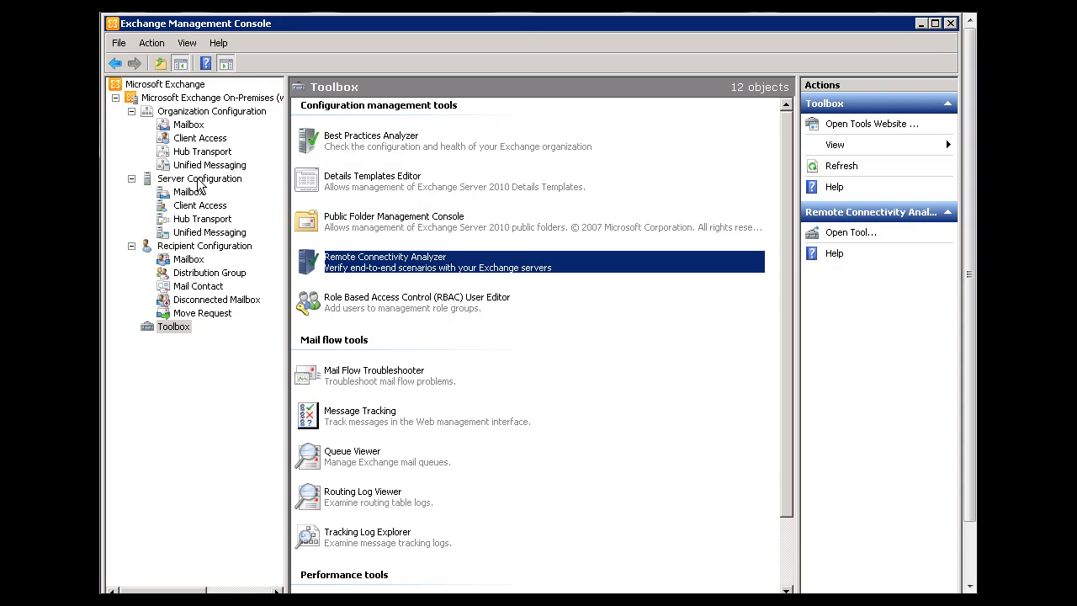
click(200, 206)
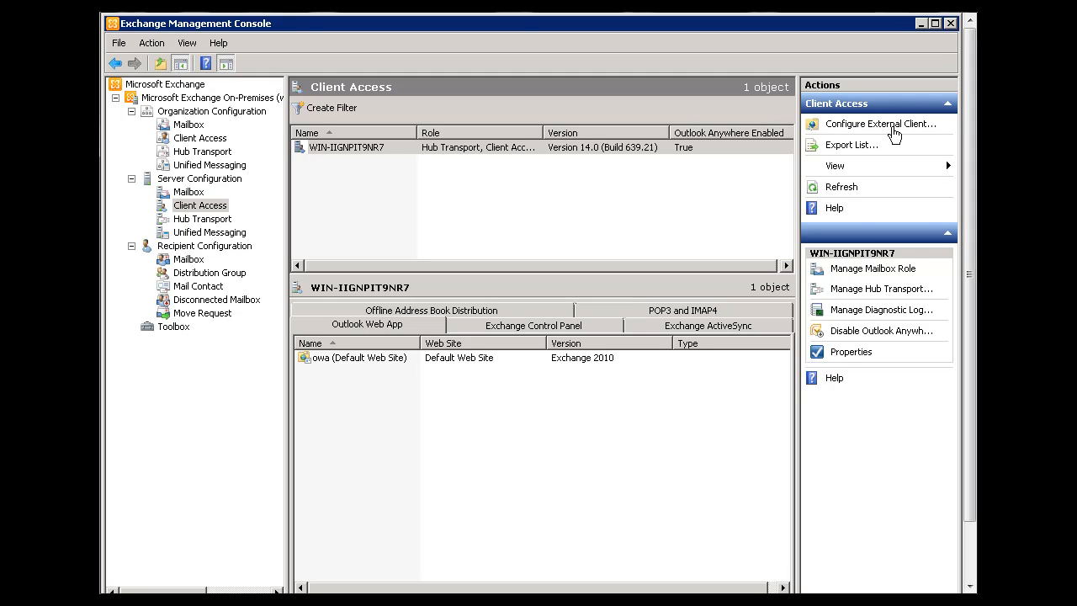
click(870, 126)
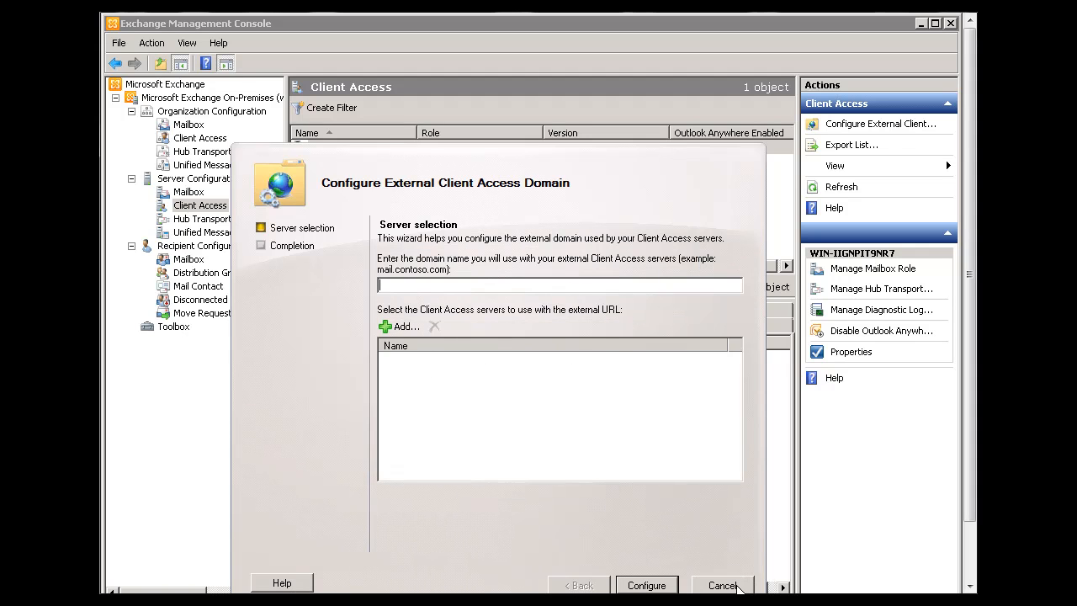
click(737, 587)
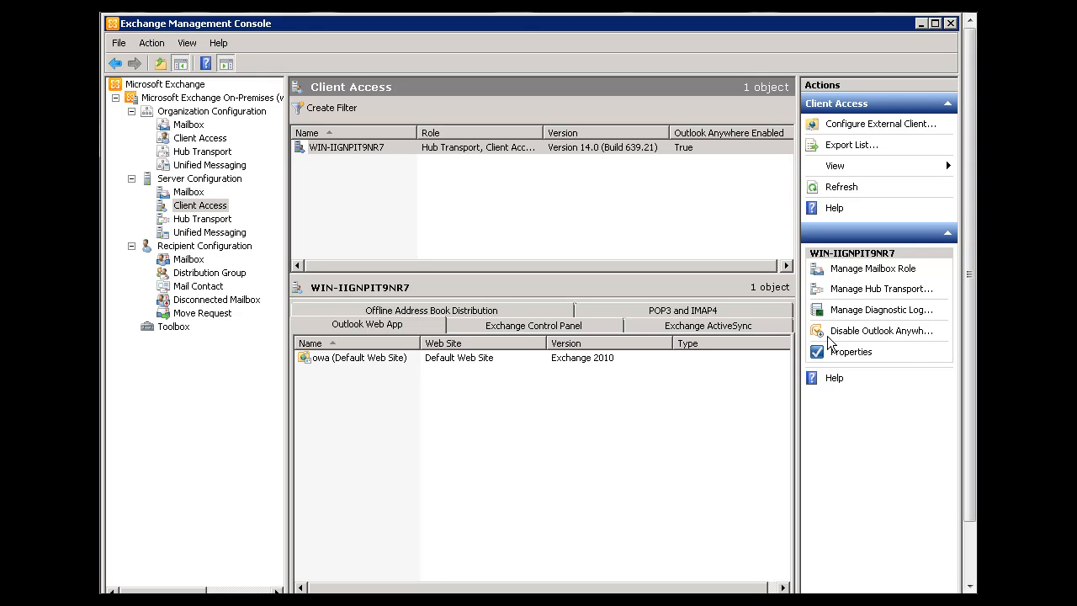
Step: Open the Client Access server's properties and review the Outlook Anywhere external host name and client authentication method
drag(798, 398, 760, 403)
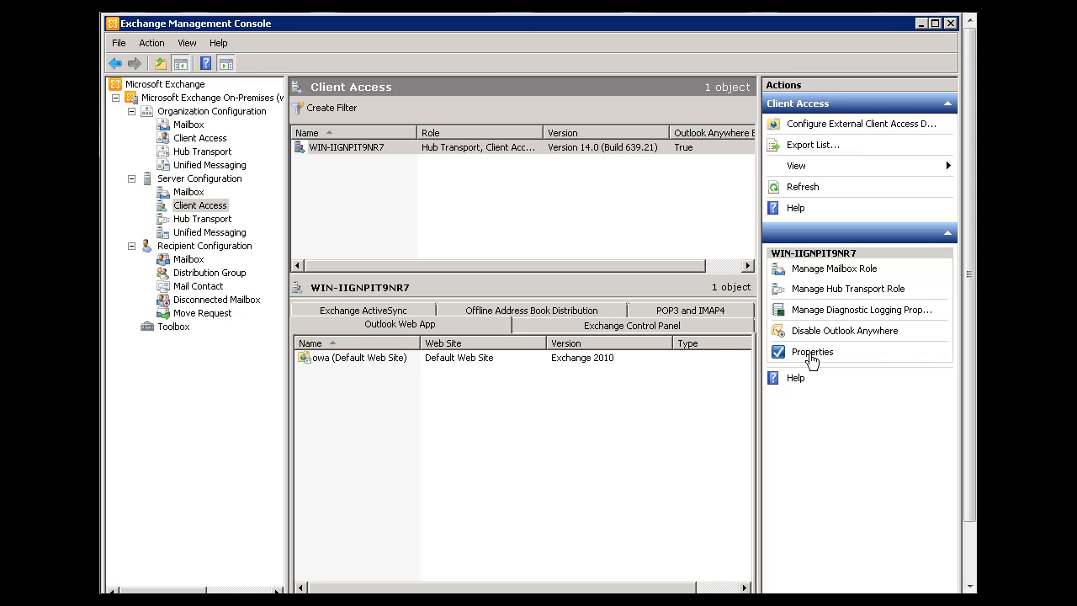
click(810, 354)
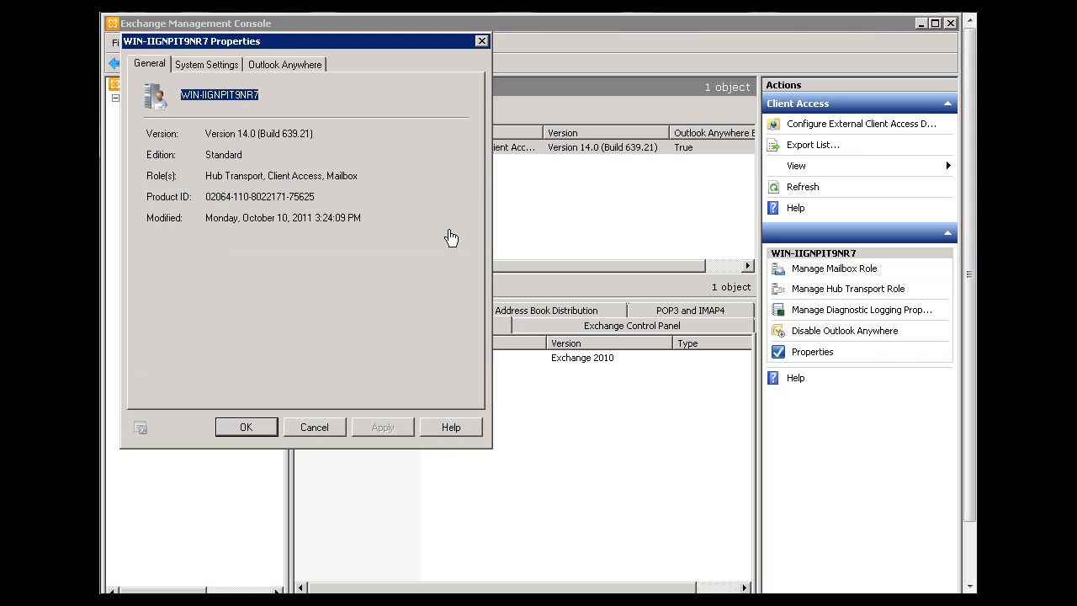
click(283, 65)
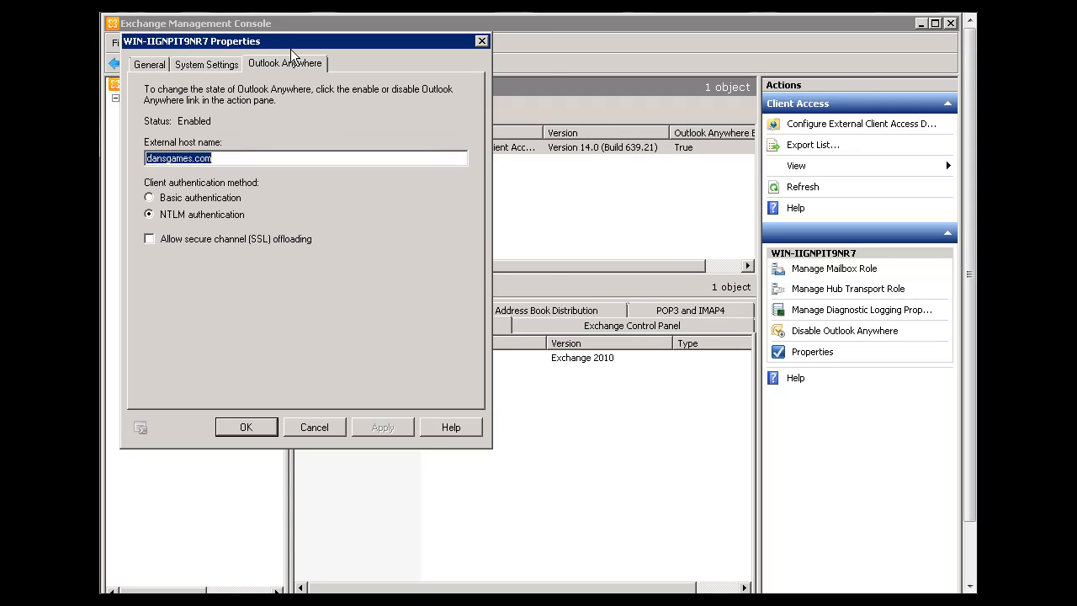
drag(296, 44, 501, 103)
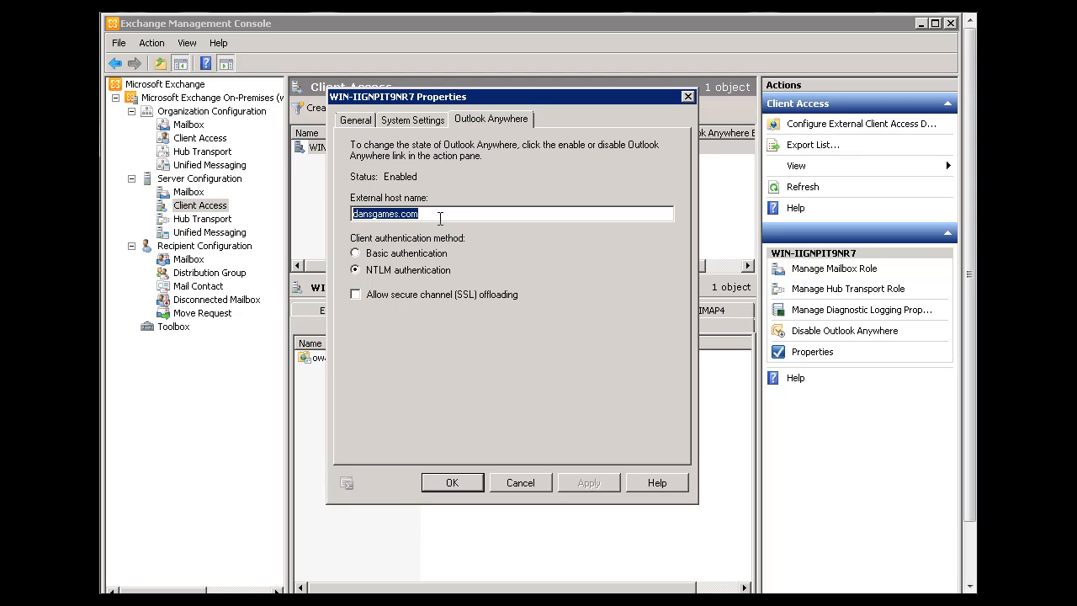
click(439, 218)
drag(426, 217, 341, 215)
click(441, 214)
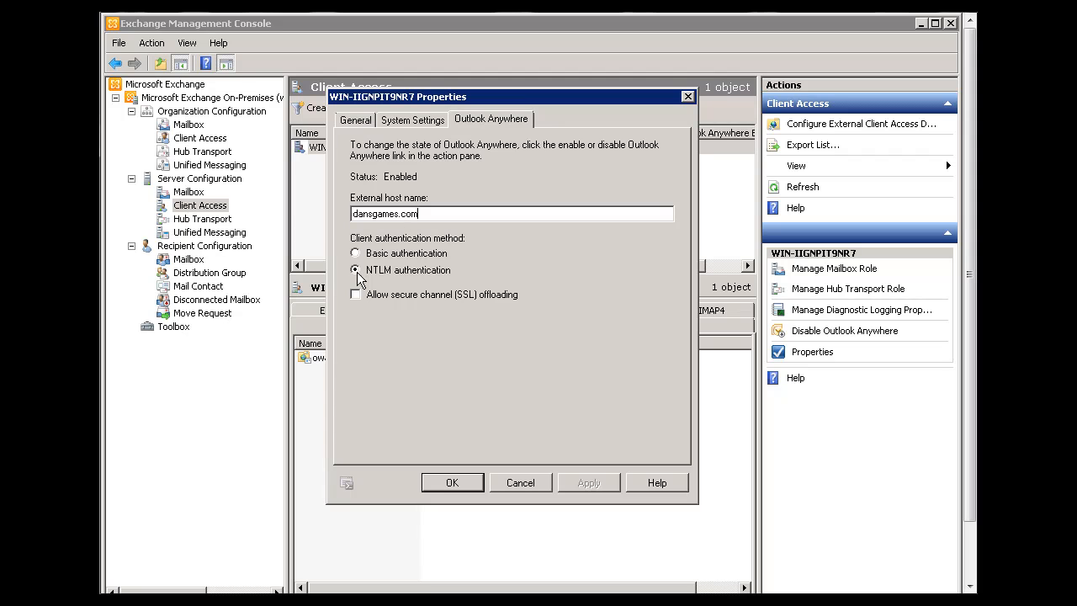
click(452, 483)
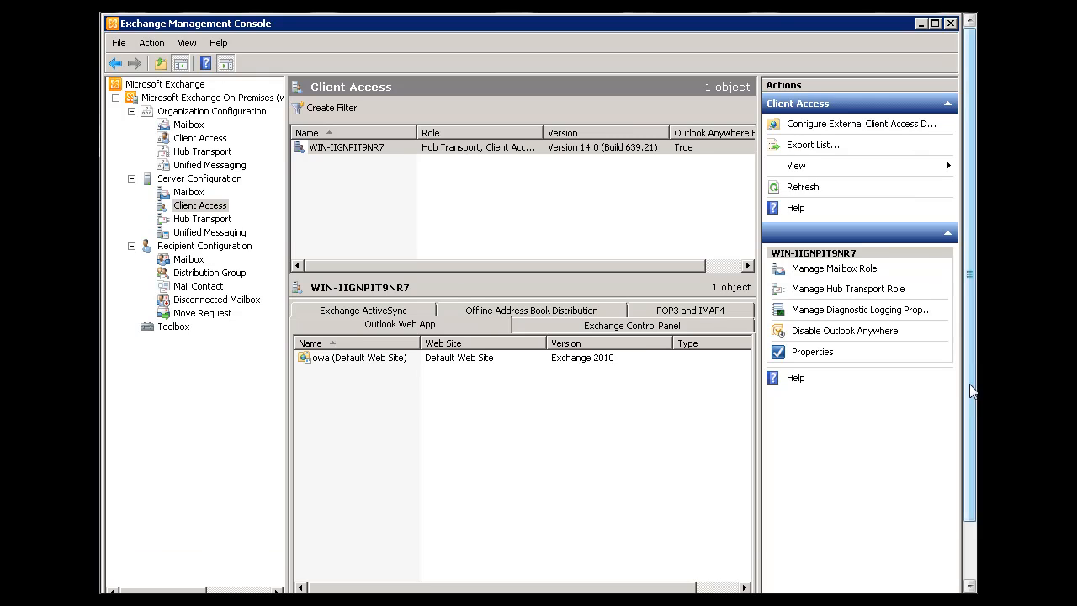
Step: Switch to Server Manager and show the contents of the Default Web Site in Internet Information Services (IIS) Manager
drag(972, 387, 974, 462)
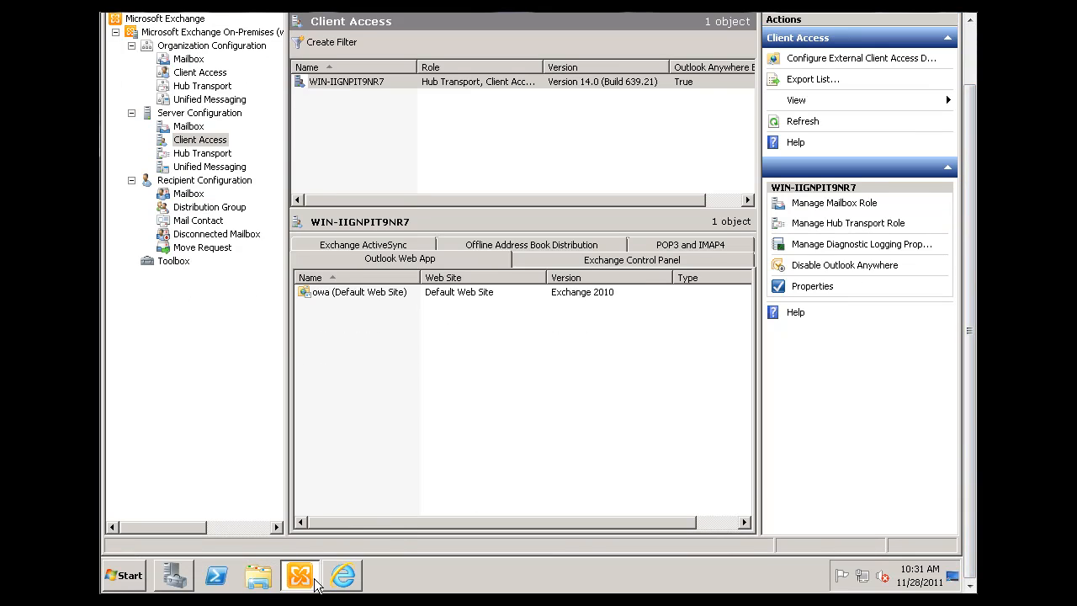
click(176, 577)
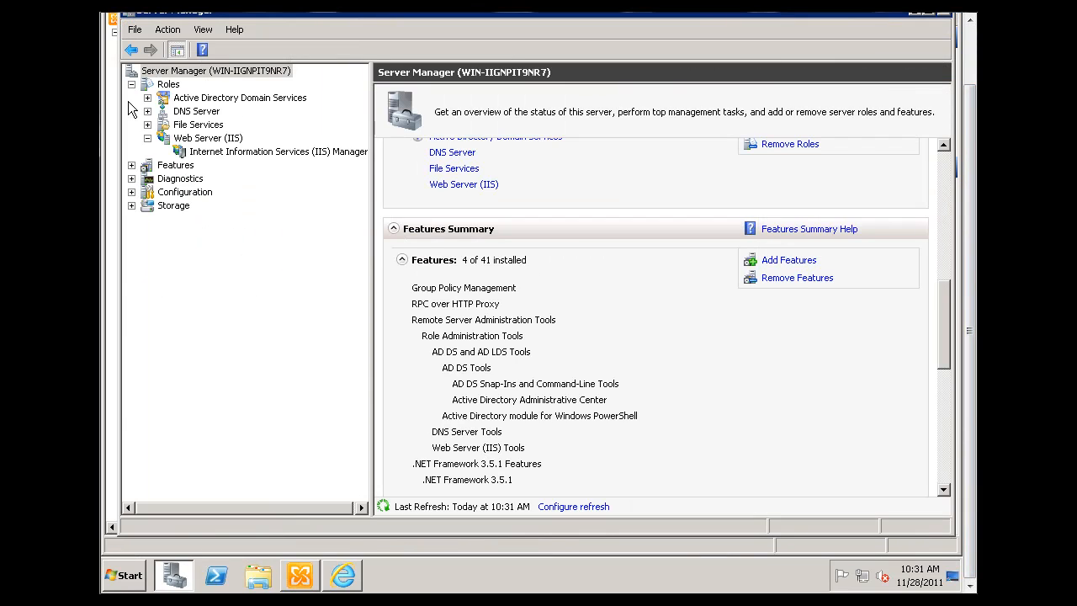
click(182, 153)
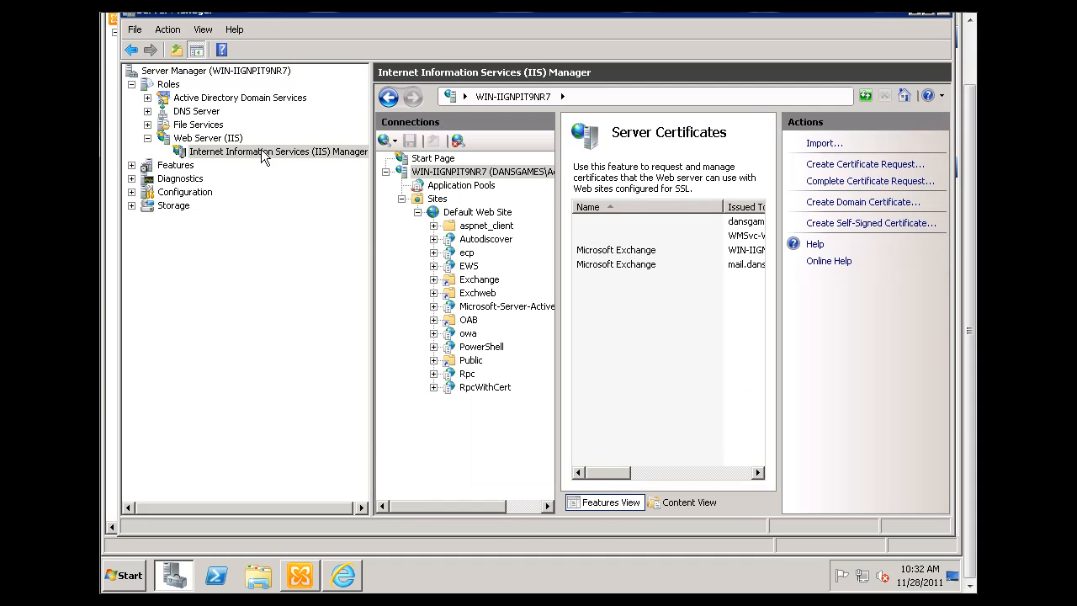
click(385, 172)
click(386, 172)
click(402, 200)
click(418, 213)
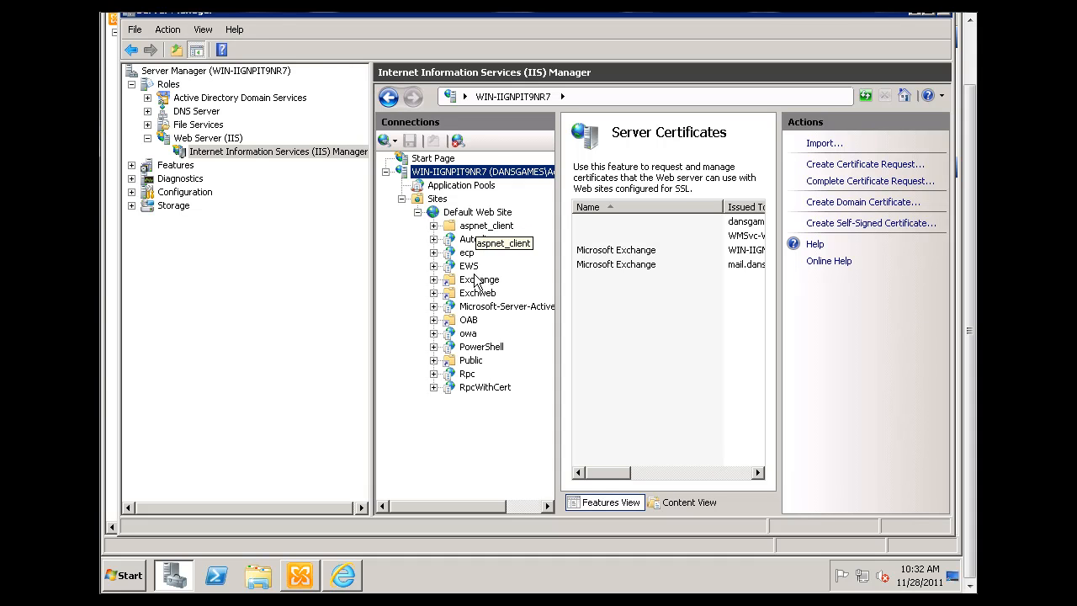
Step: Inspect the subfolders and feature settings of the Autodiscover application under the Default Web Site
click(434, 239)
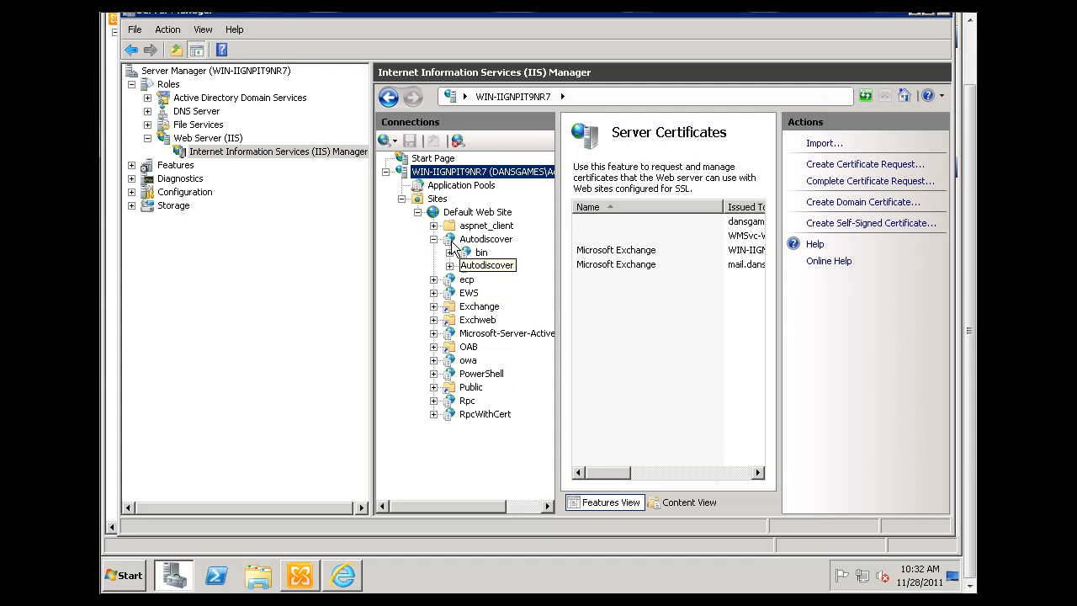
click(453, 242)
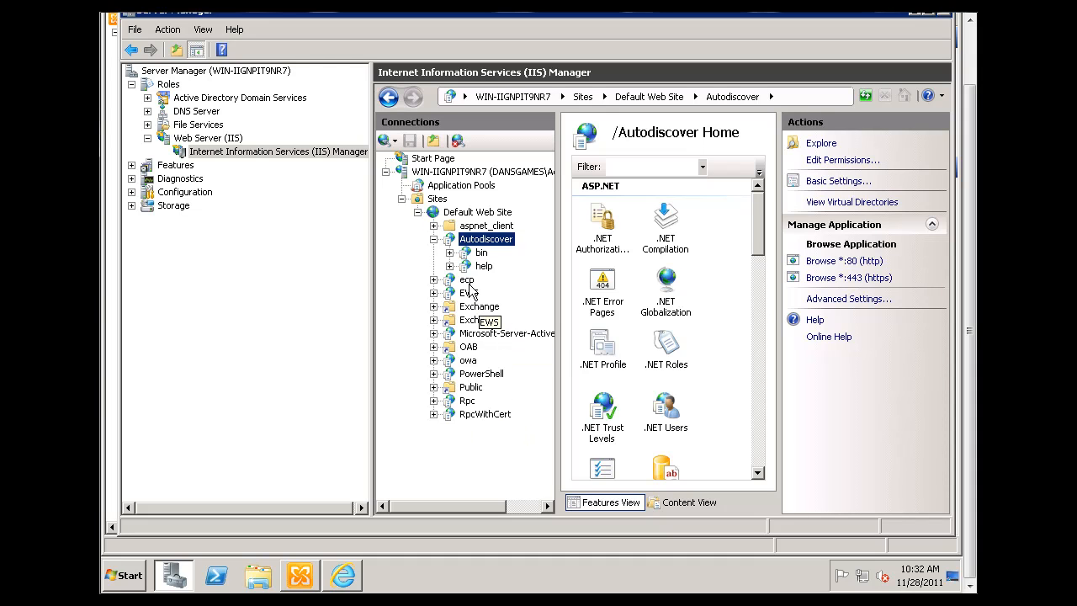
click(434, 240)
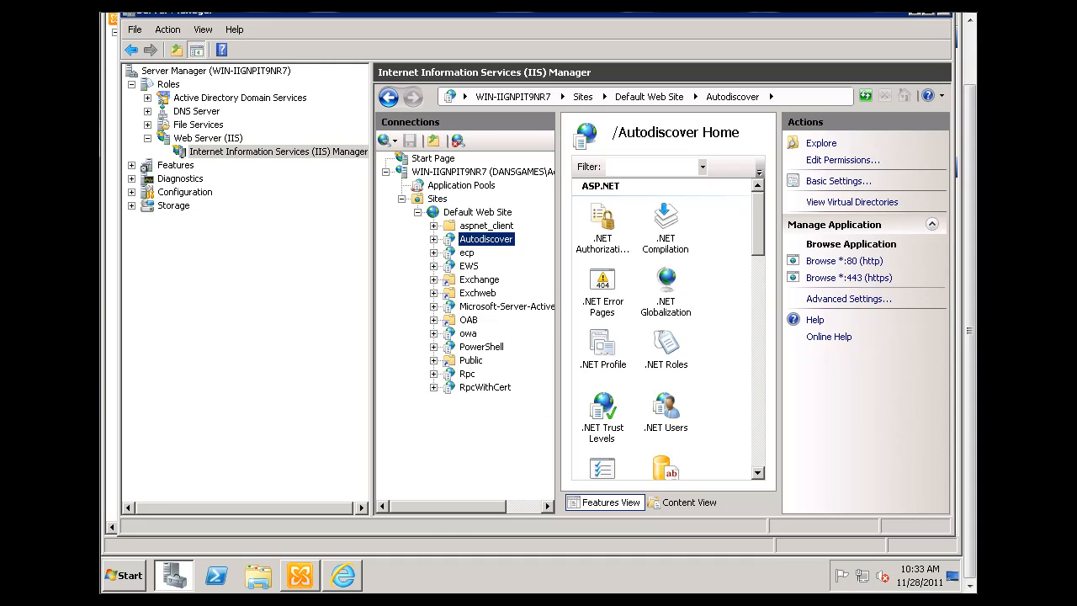
Step: Switch to Internet Explorer, recheck the article's certificate requirement, and view the certificate offers on CheapSSLs.com
mouse_move(343, 575)
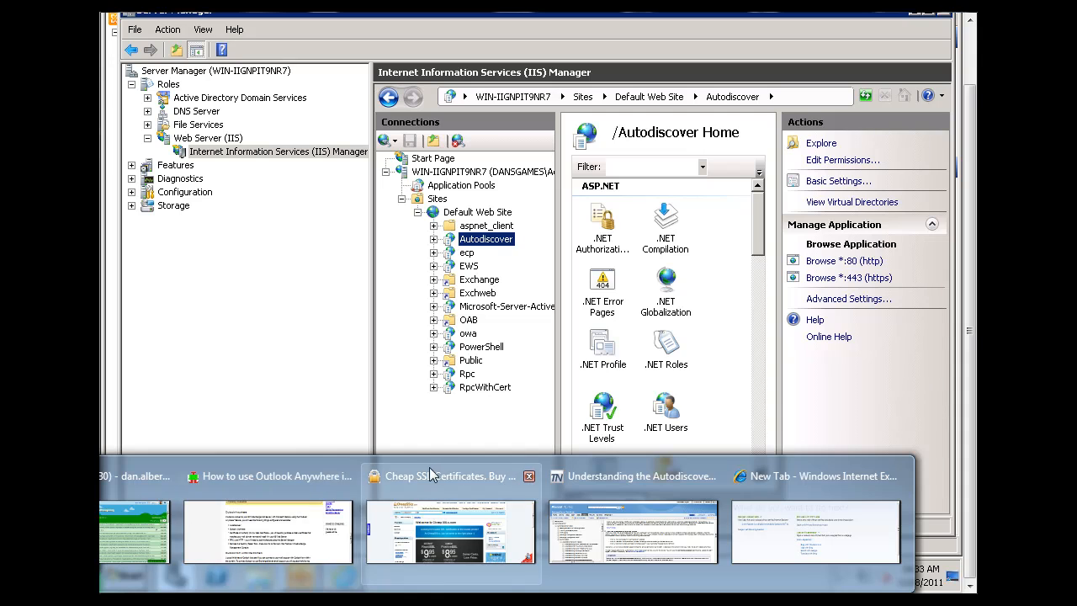
click(297, 490)
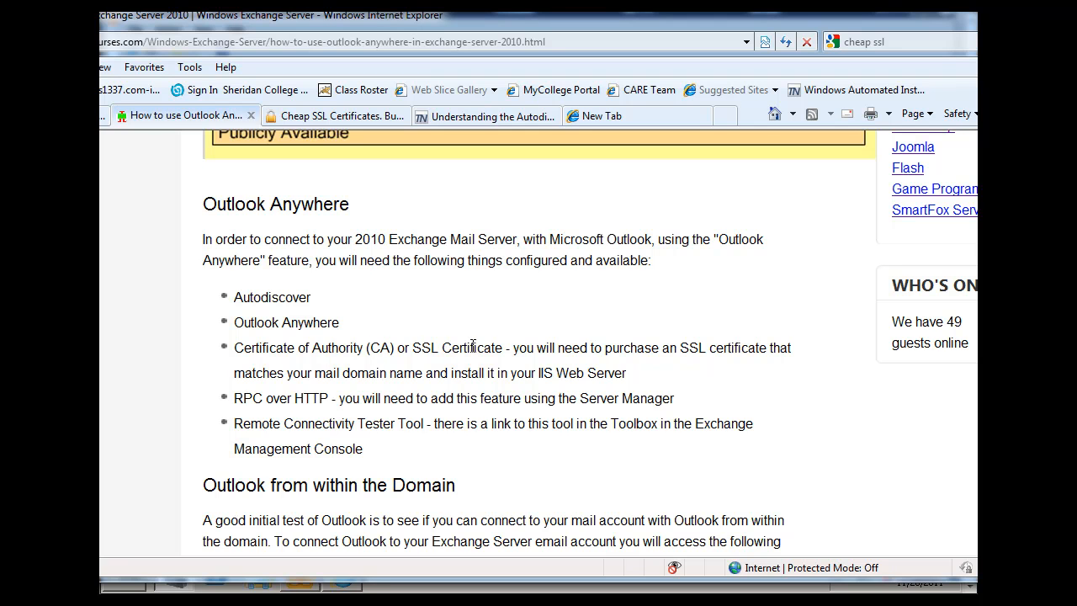
click(337, 118)
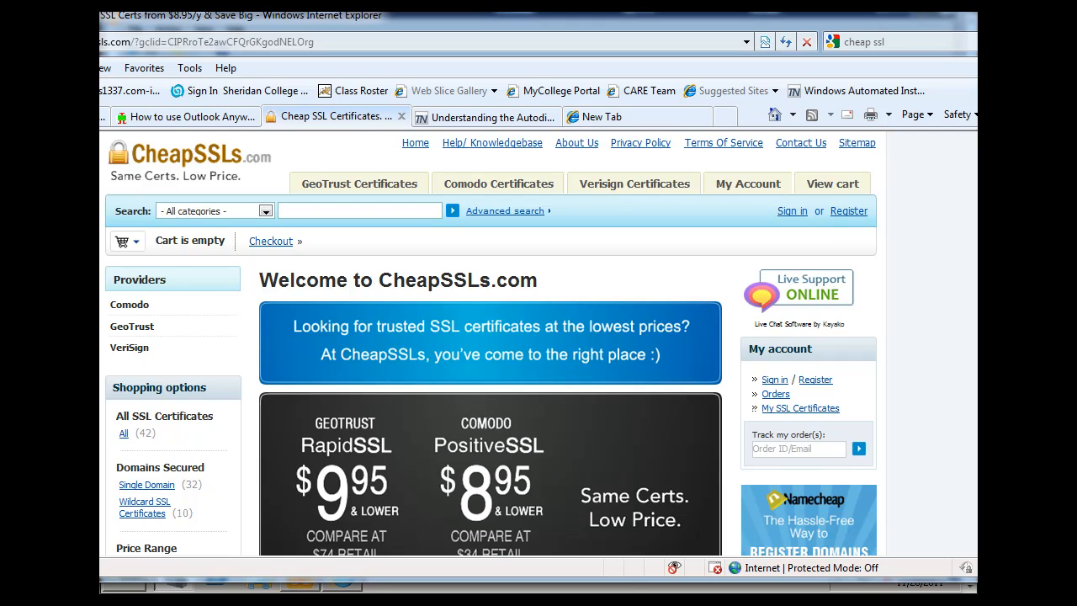
scroll(915, 229, down, 3)
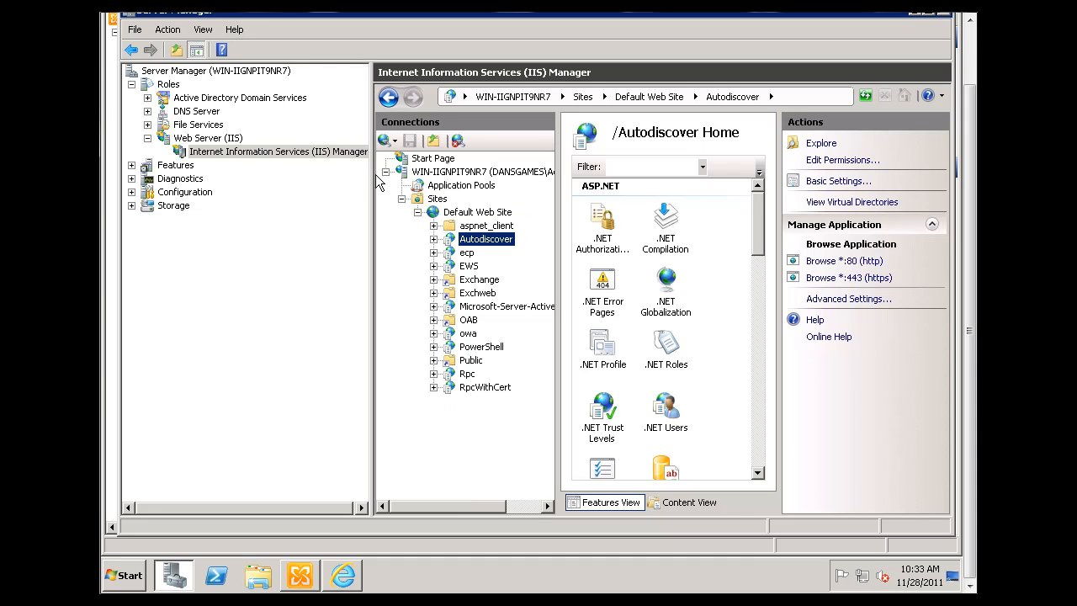
Step: Open the Server Certificates feature for the WIN-IIGNPIT9NR7 web server in IIS Manager
click(407, 170)
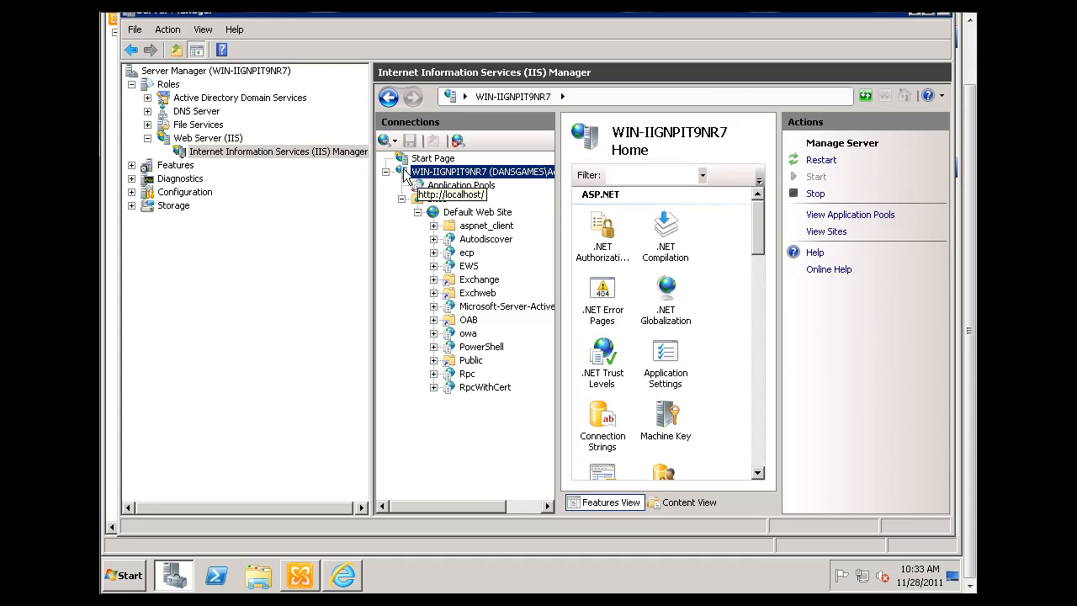
drag(760, 235, 752, 446)
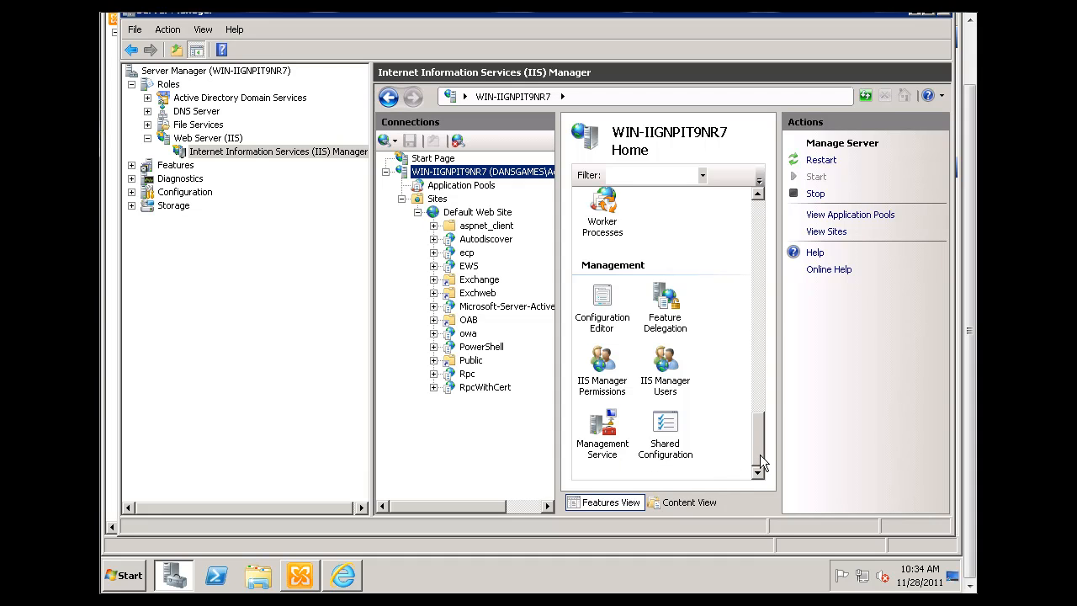
drag(760, 455, 760, 410)
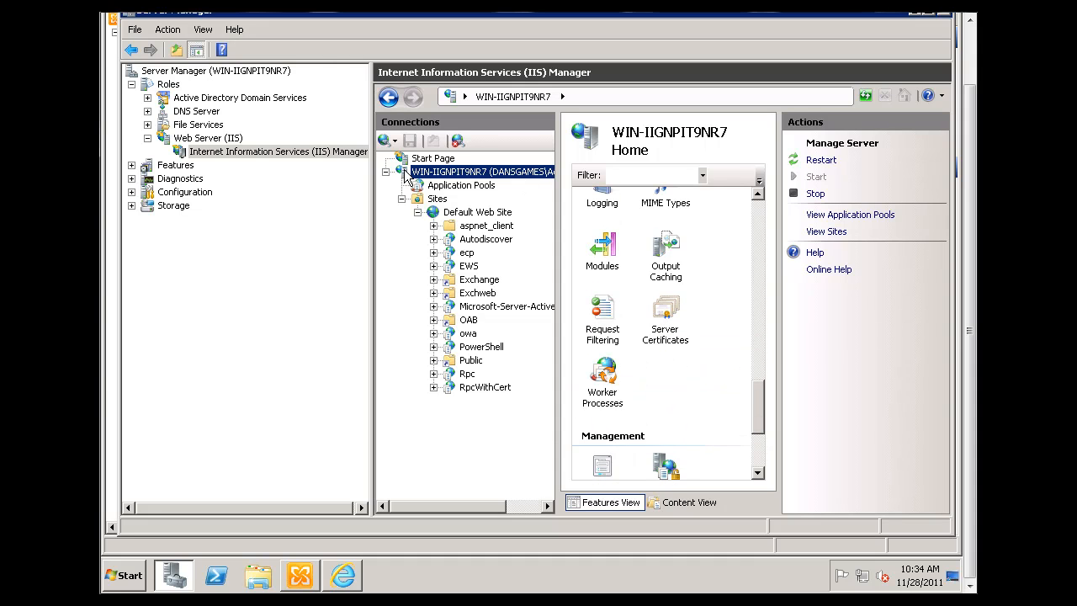
click(666, 311)
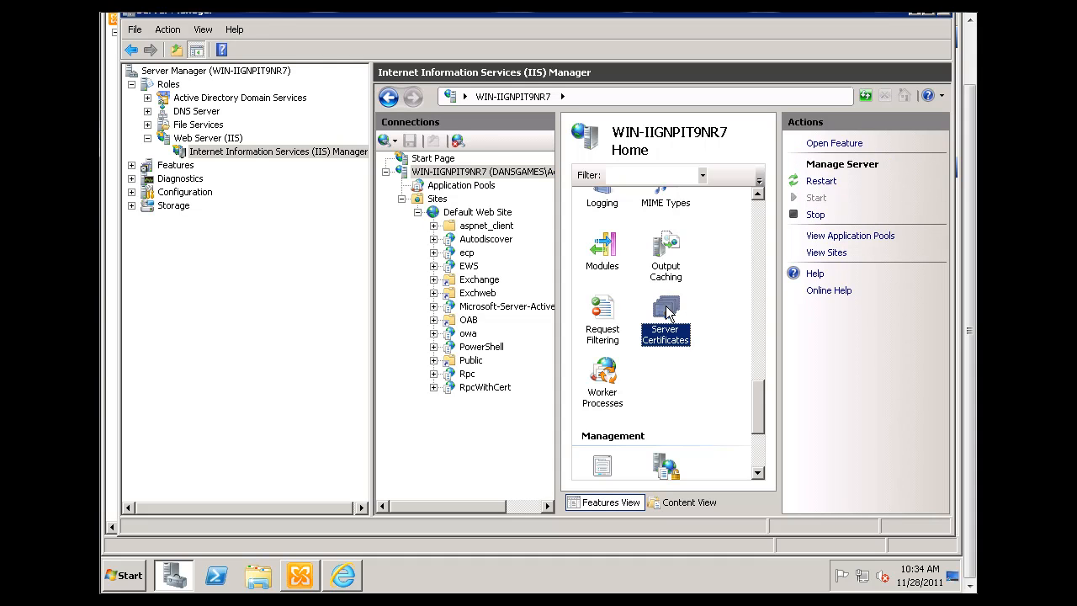
double_click(666, 311)
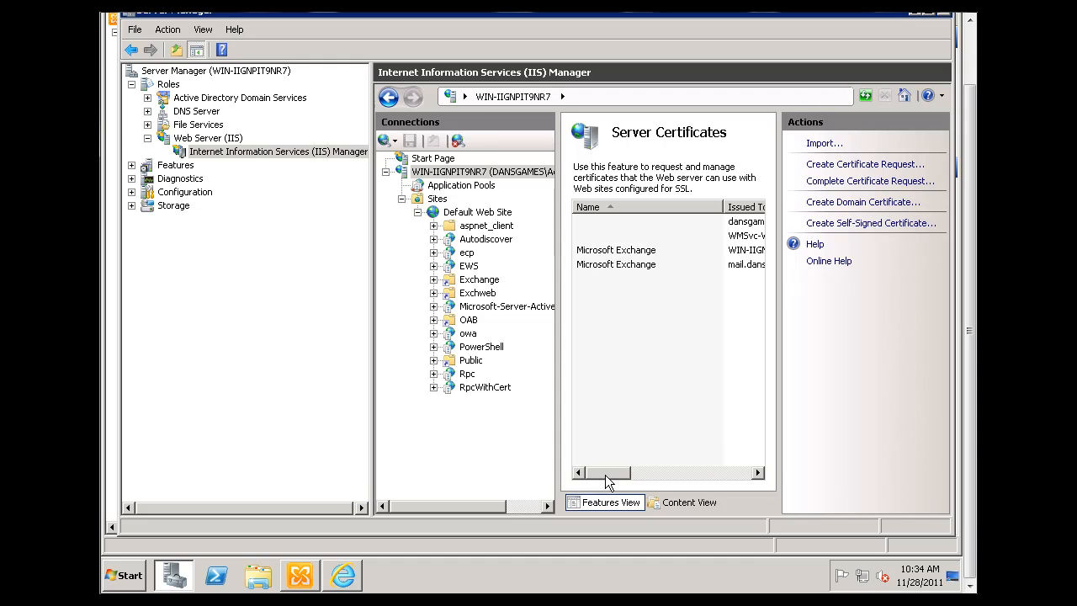
Step: Check whom the server certificates are issued to and start creating a certificate request
click(686, 472)
drag(705, 476, 624, 472)
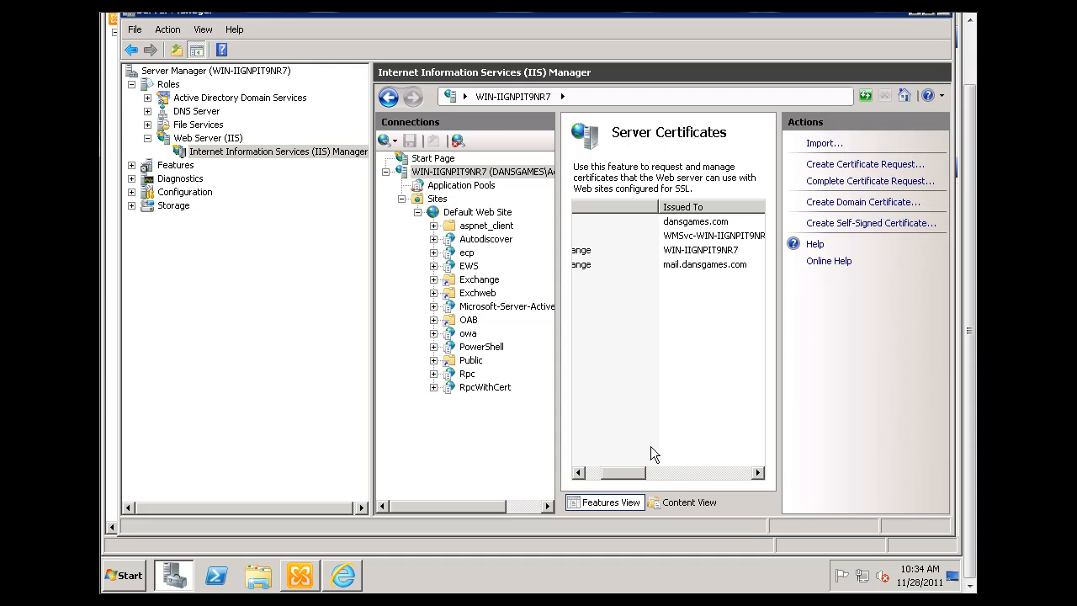
drag(632, 473, 598, 473)
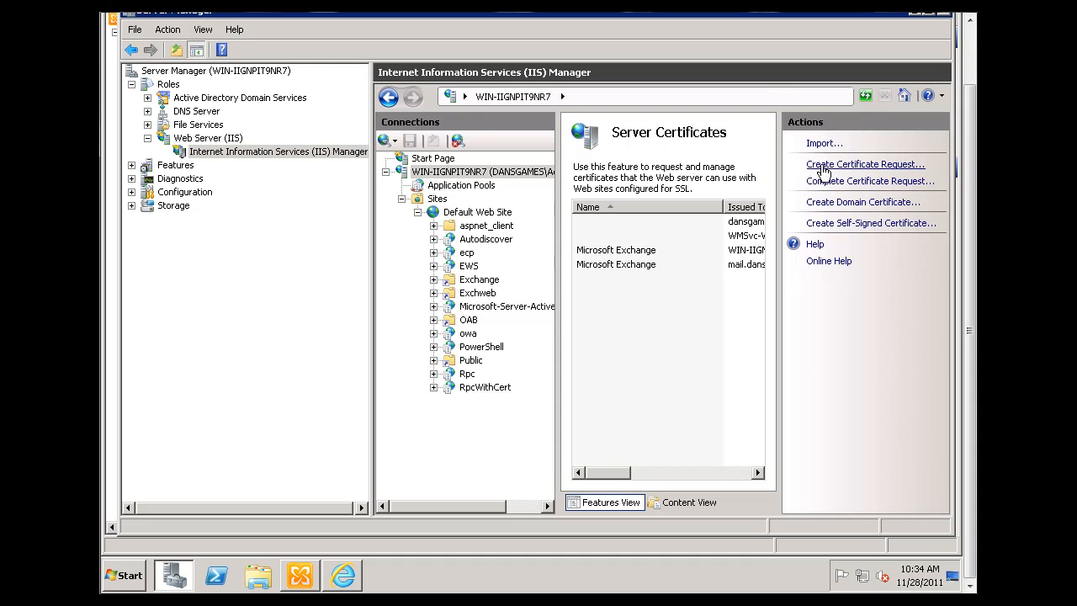
click(869, 167)
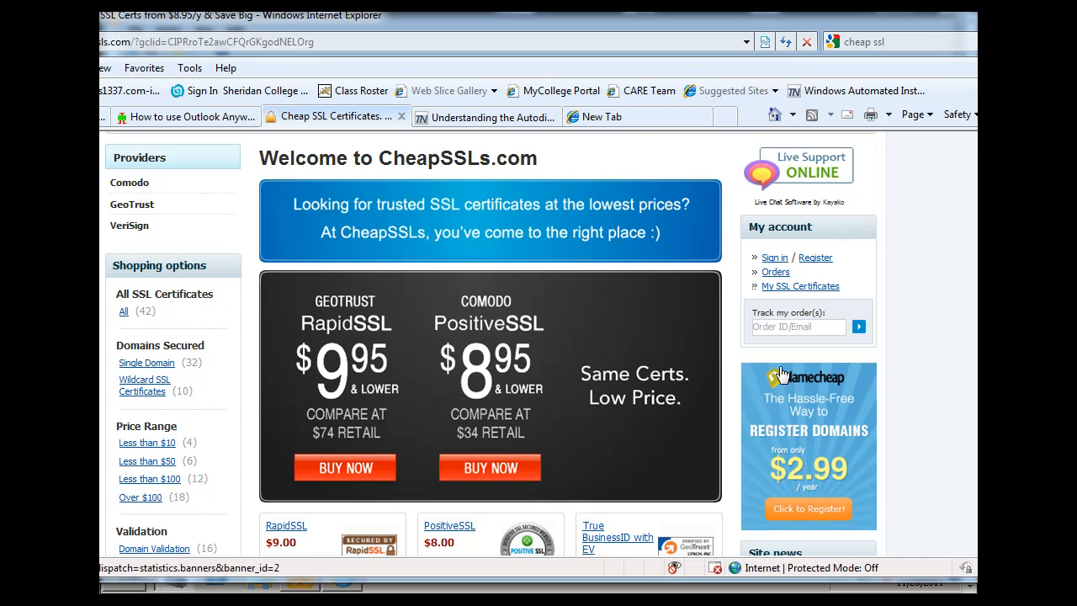
Step: Switch to the CheapSSLs.com page in Internet Explorer and look over its SSL certificate offers and account options
scroll(490, 345, up, 3)
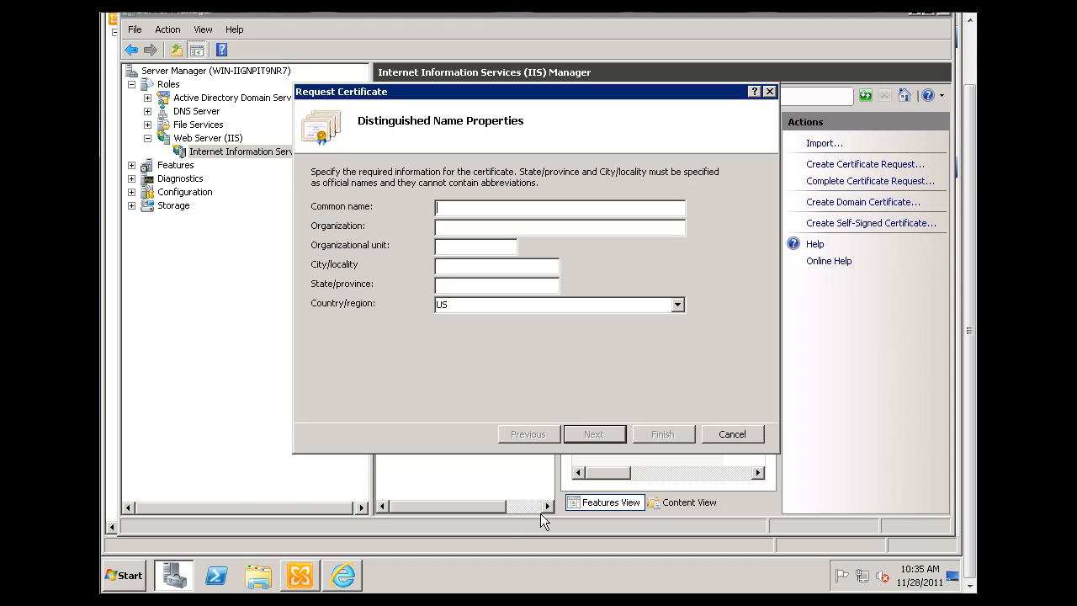
mouse_move(343, 576)
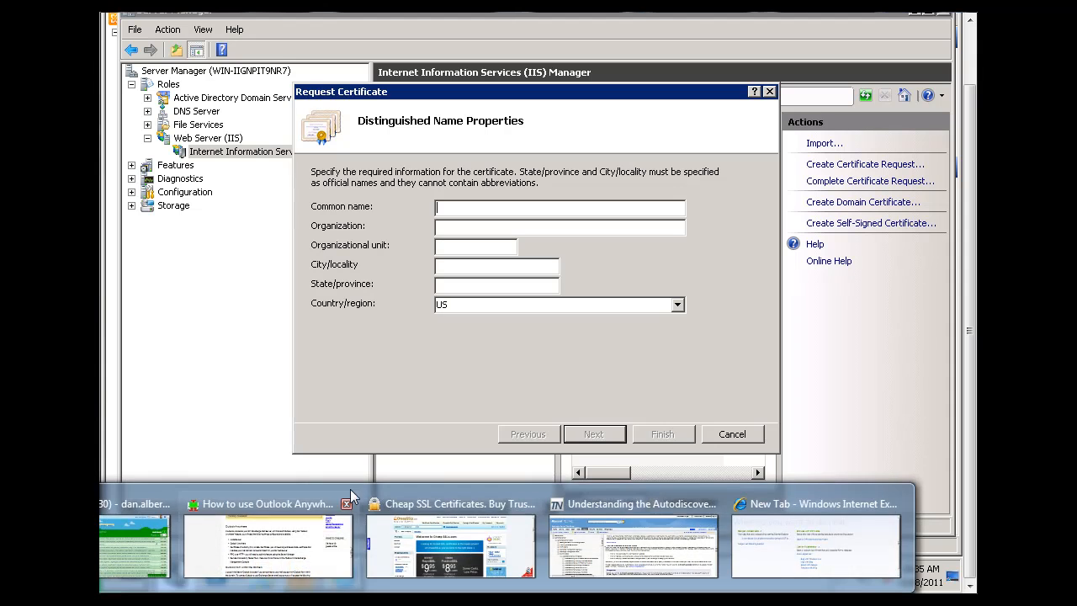
click(409, 495)
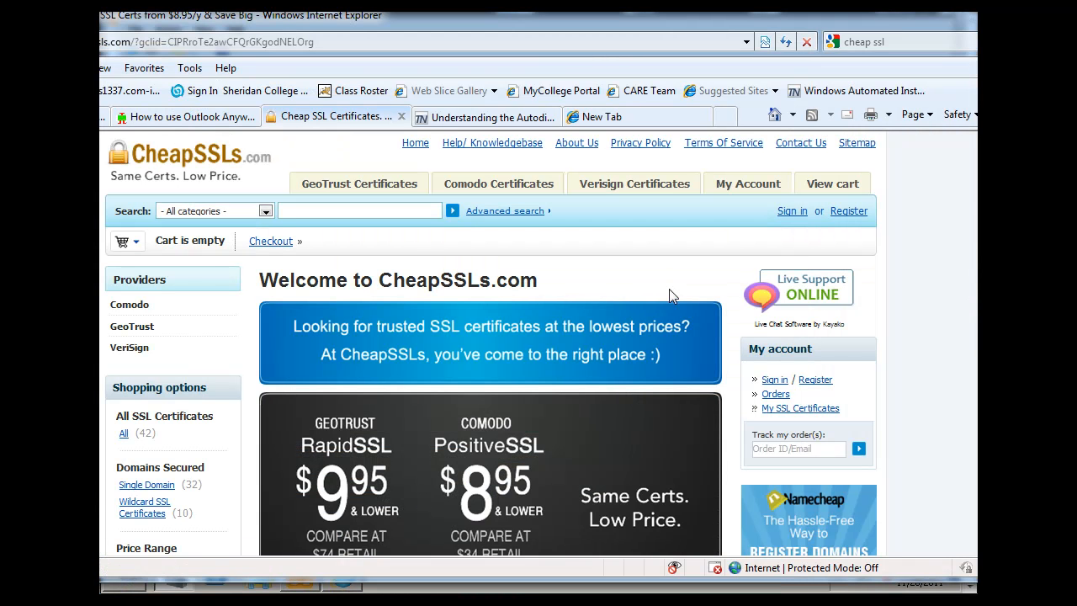
scroll(476, 440, down, 2)
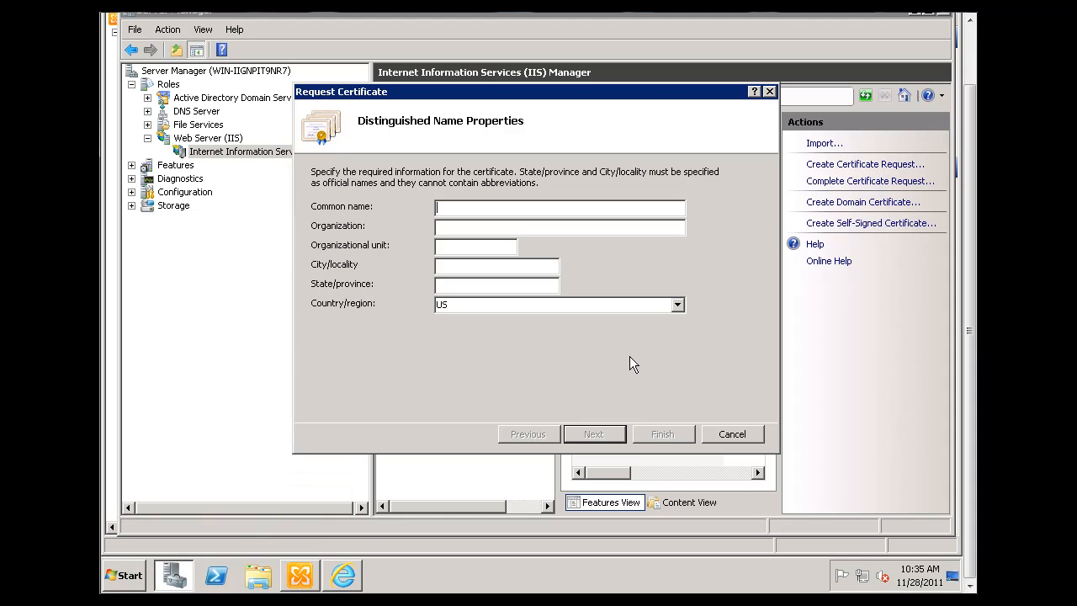
Step: Cancel the certificate request and check whom the certificates listed in Server Certificates are issued to
click(731, 435)
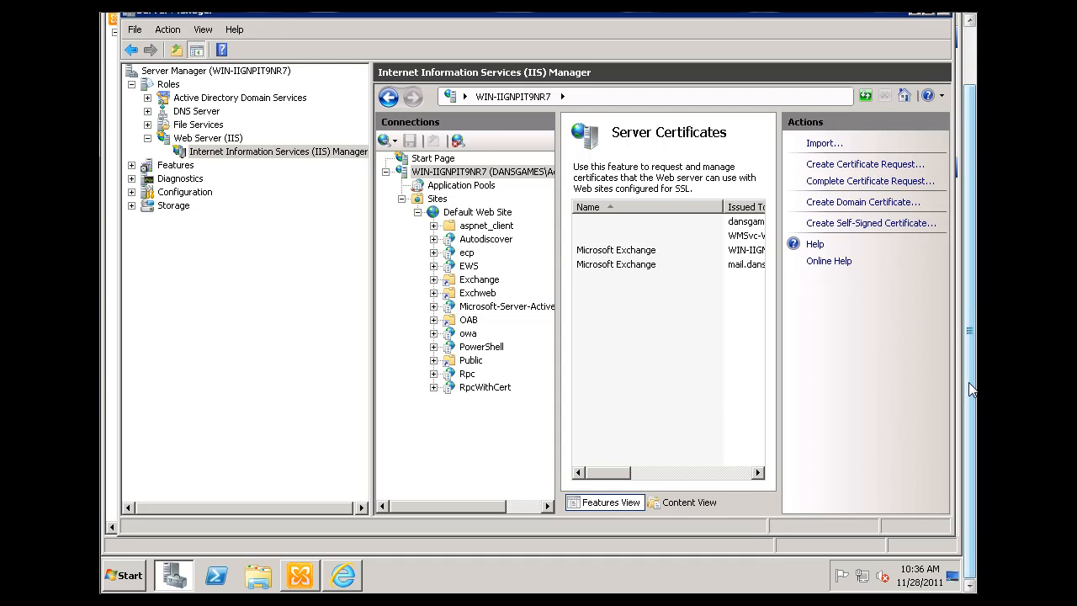
scroll(969, 365, up, 2)
drag(974, 368, 974, 328)
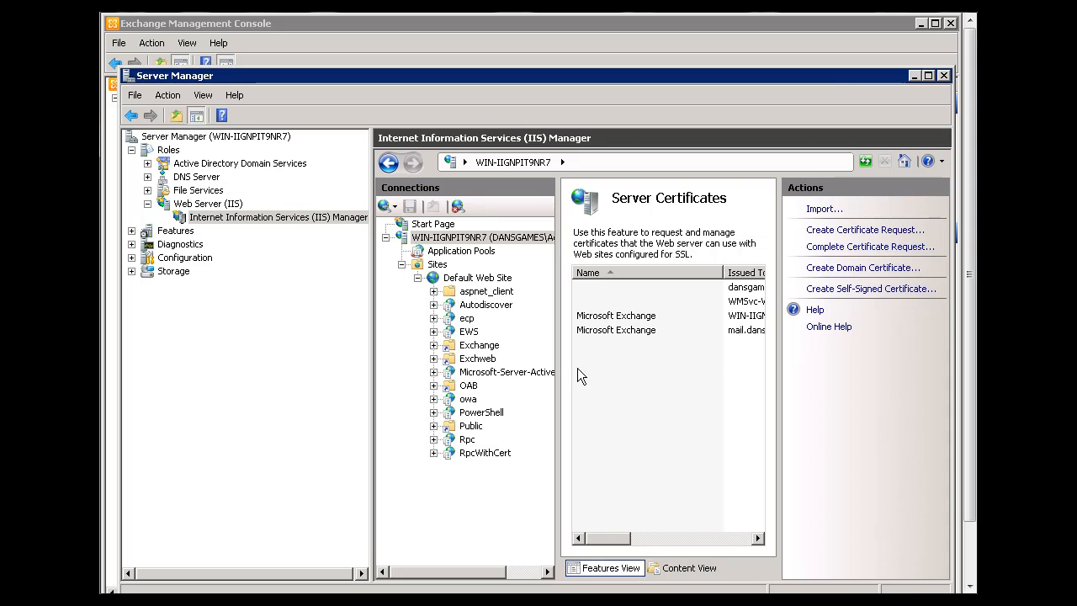
drag(608, 538, 638, 537)
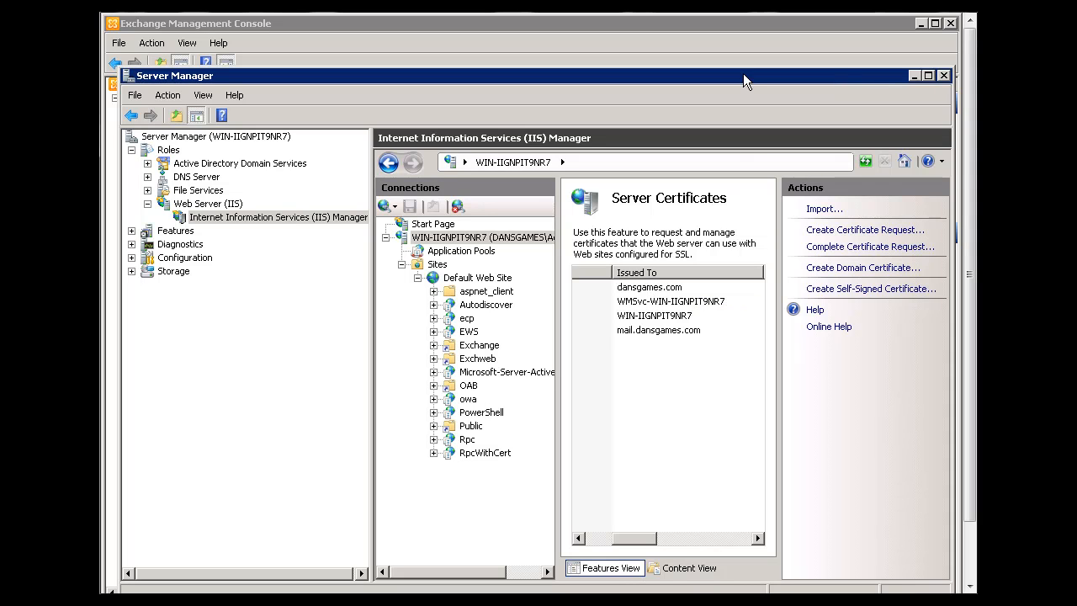
drag(742, 74, 739, 62)
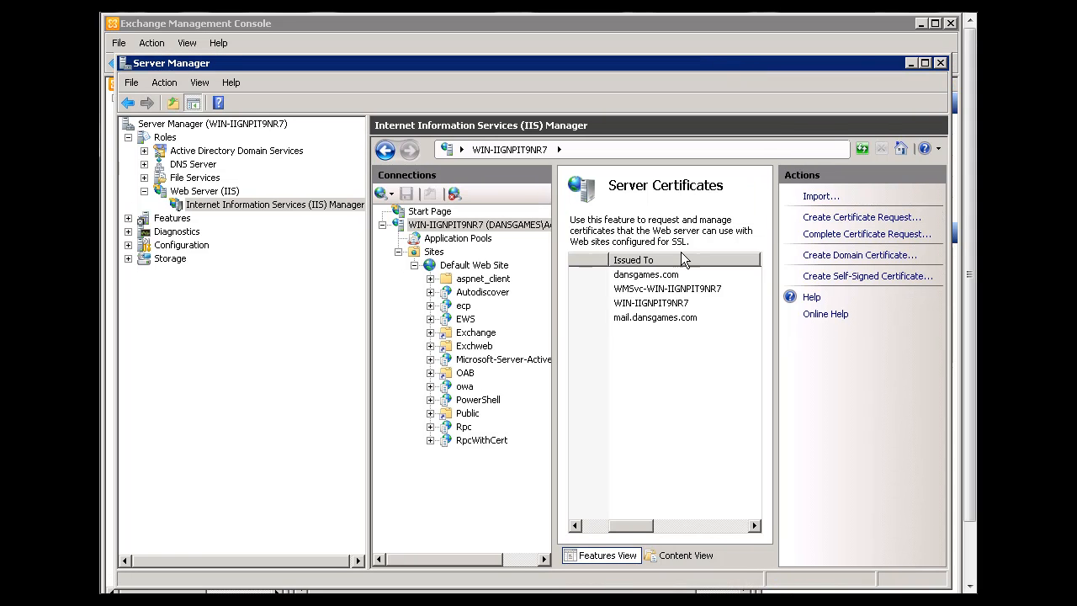